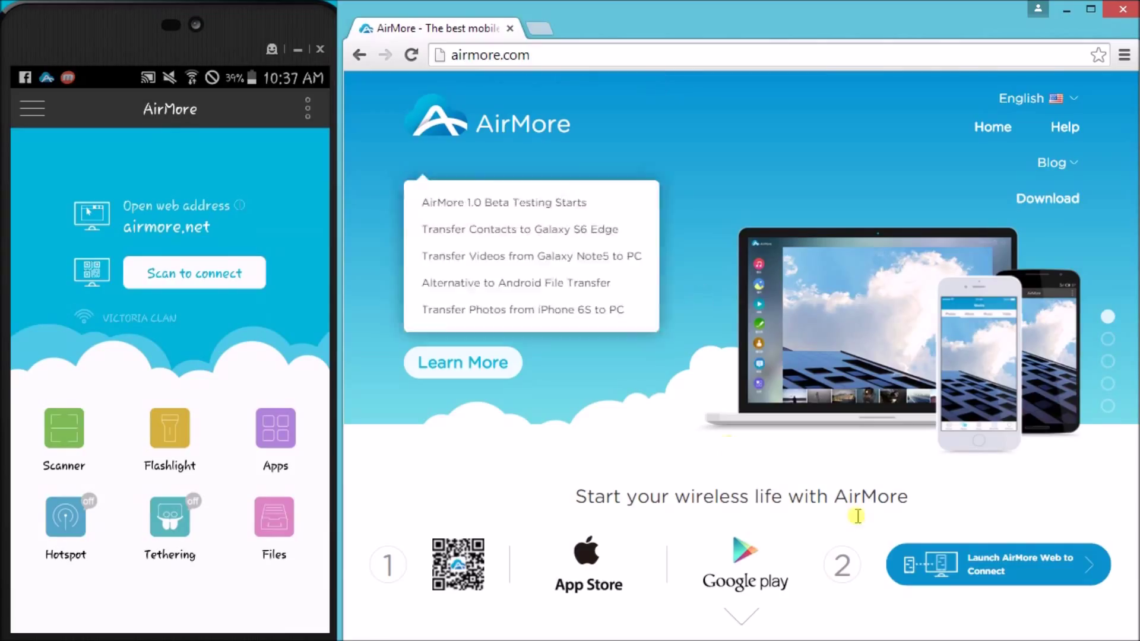
# - Launch AirMore Web, scan its QR code with the Samsung phone, and accept the connection
pyautogui.click(1019, 568)
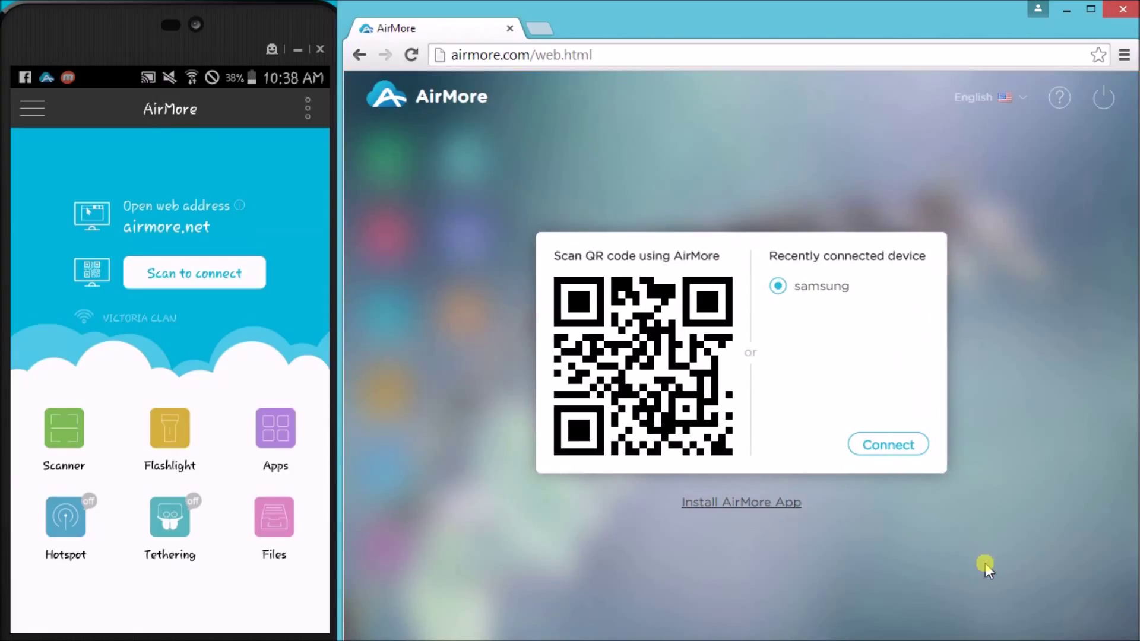
pyautogui.click(201, 276)
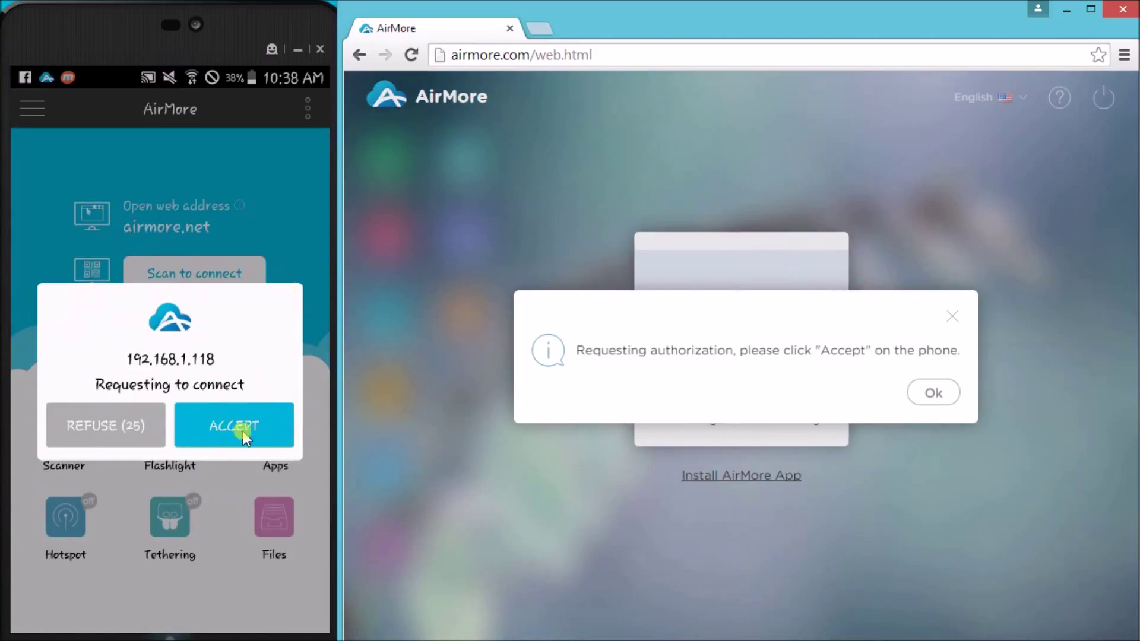
pyautogui.click(308, 431)
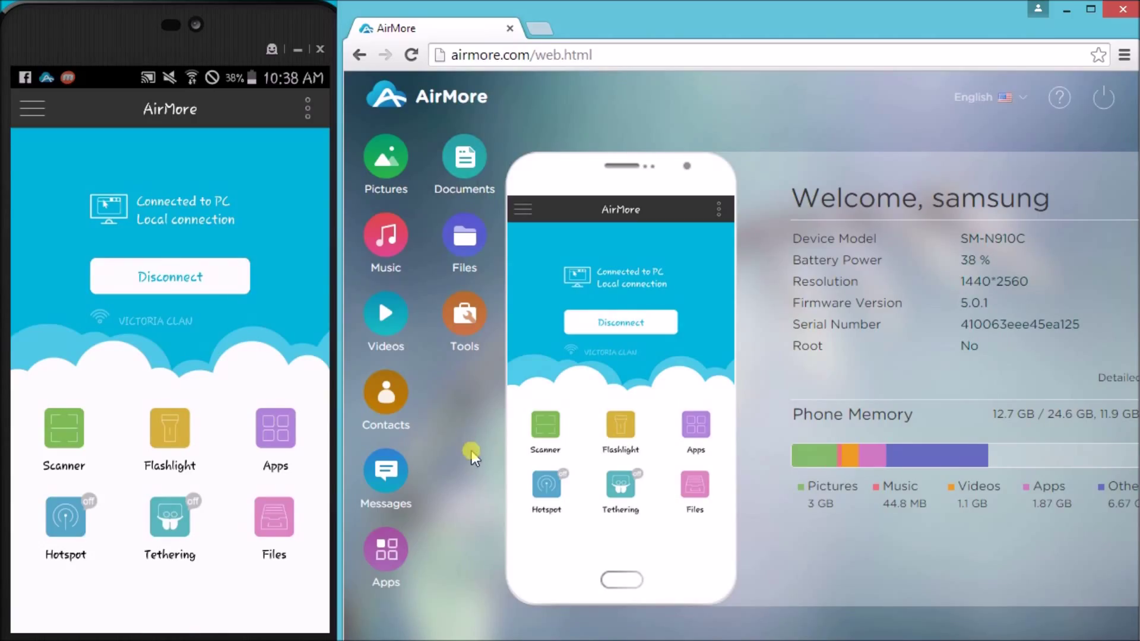
# - Open Pictures from the dashboard to view the Image album's seven photos
pyautogui.click(388, 183)
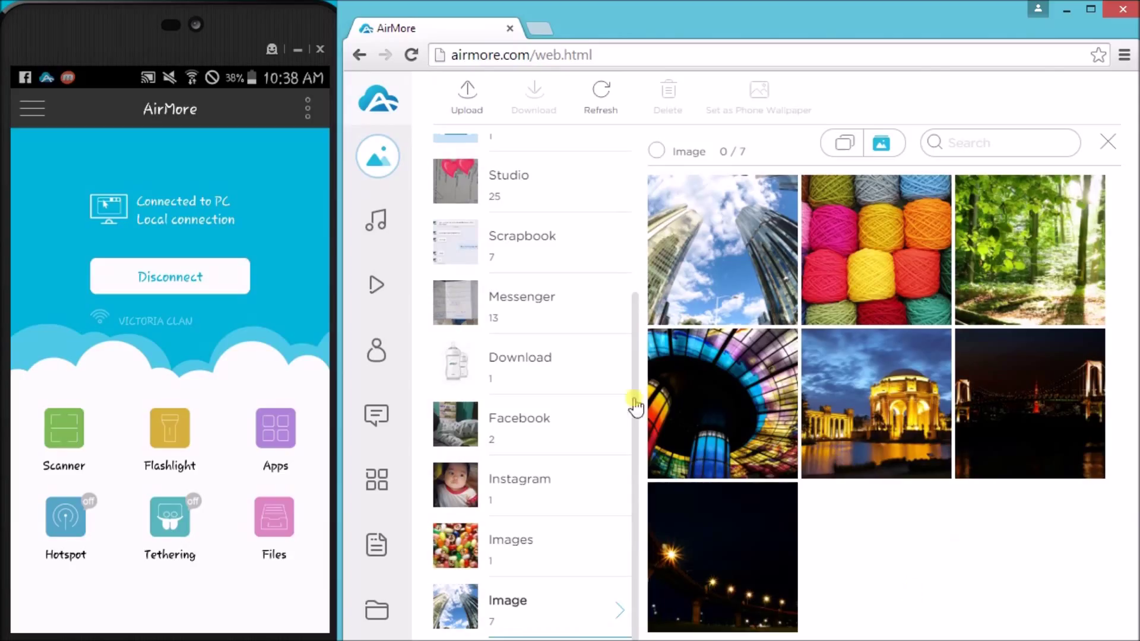
# - Upload the birthday cake jpg from the Desktop into the Image album
pyautogui.click(467, 98)
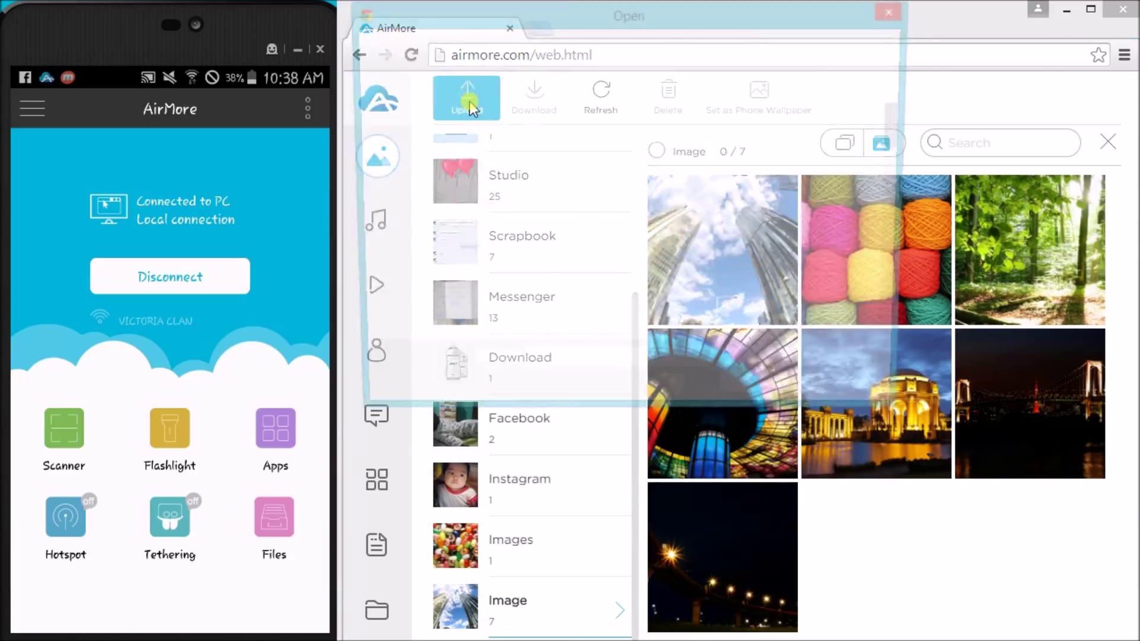
pyautogui.moveTo(904, 134); pyautogui.dragTo(893, 284)
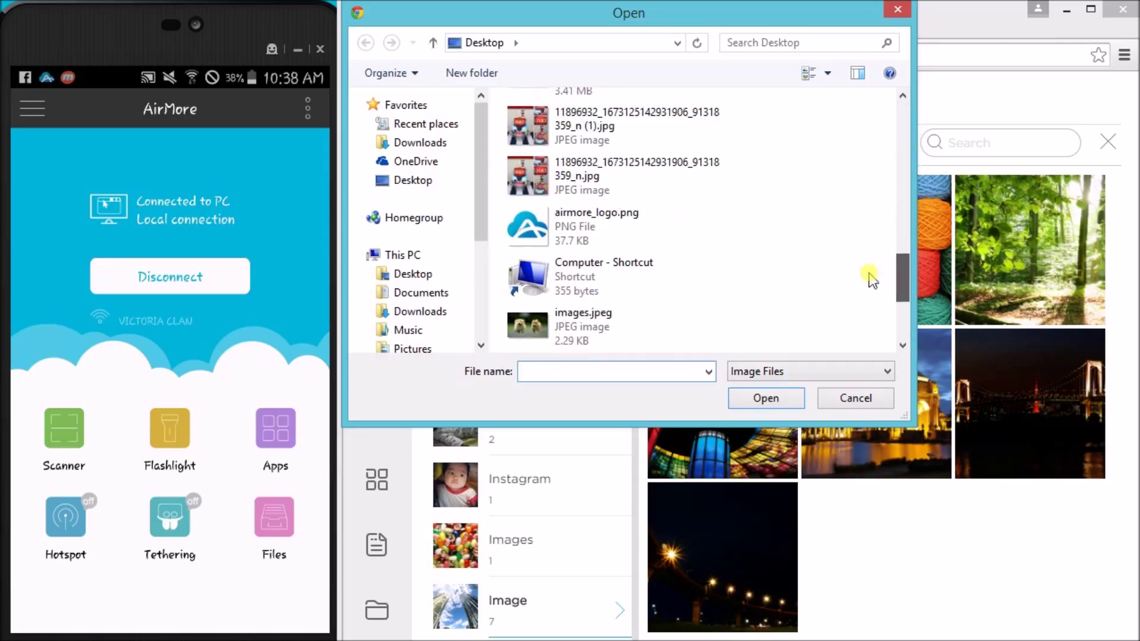
pyautogui.click(615, 125)
pyautogui.click(766, 398)
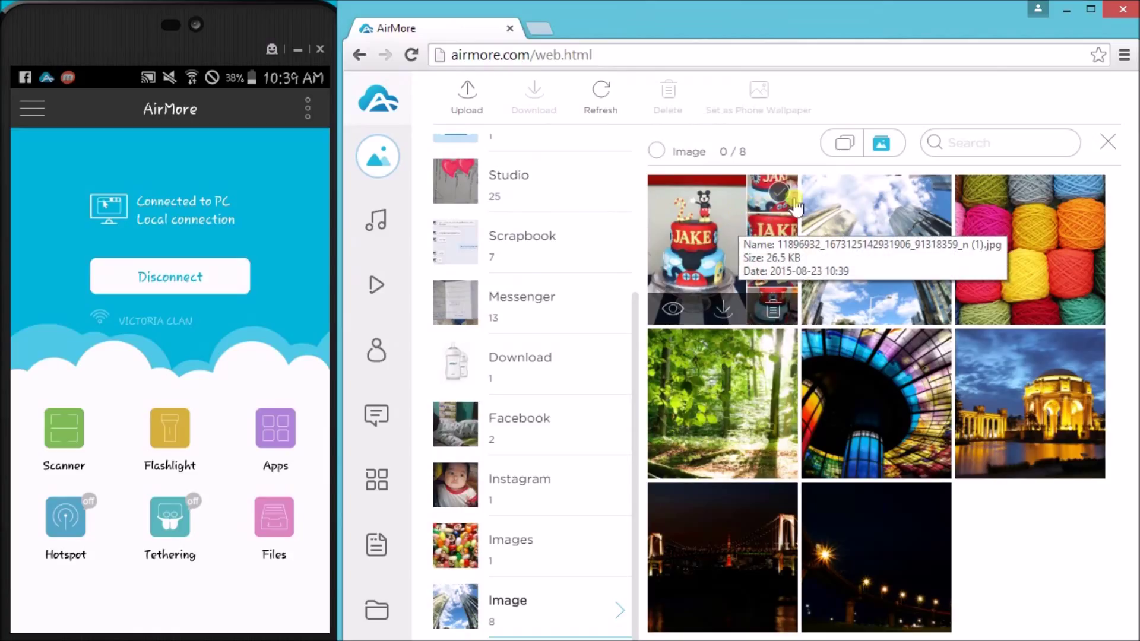
# - Download the skyscraper photo alone, then five photos, including yarn, forest and stained-glass, as a zip
pyautogui.click(932, 193)
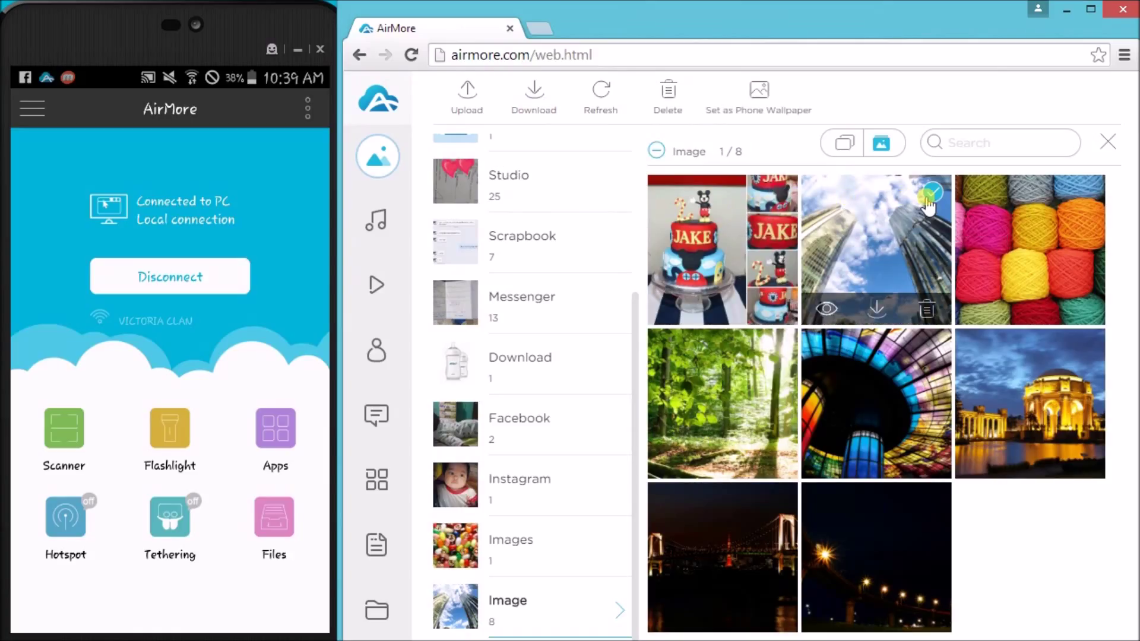
pyautogui.click(535, 98)
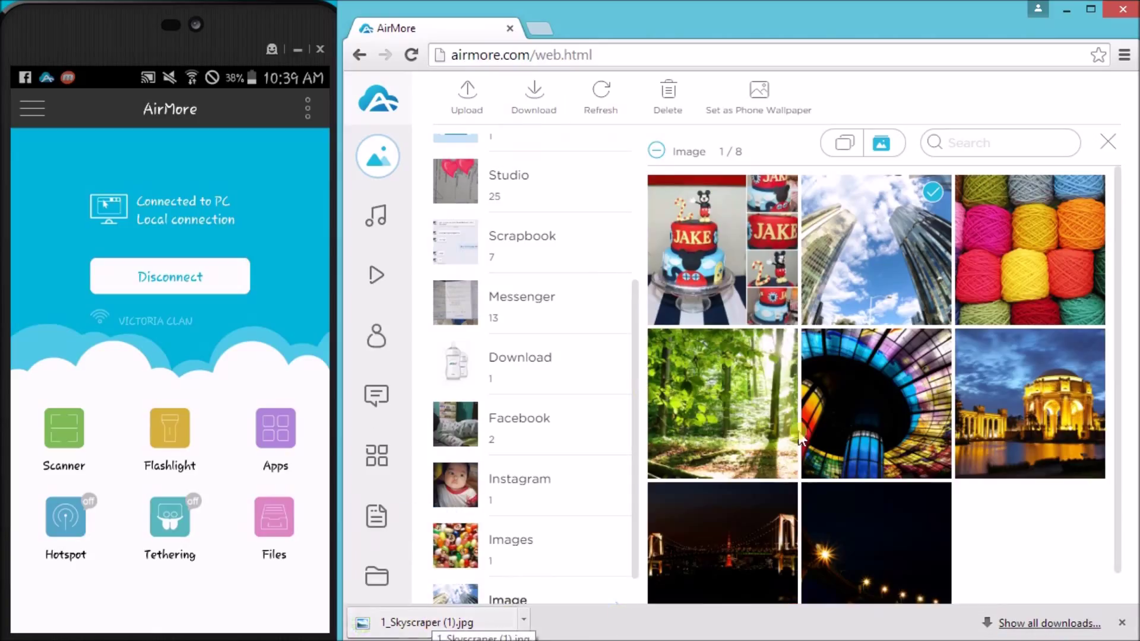
pyautogui.click(1086, 192)
pyautogui.click(777, 346)
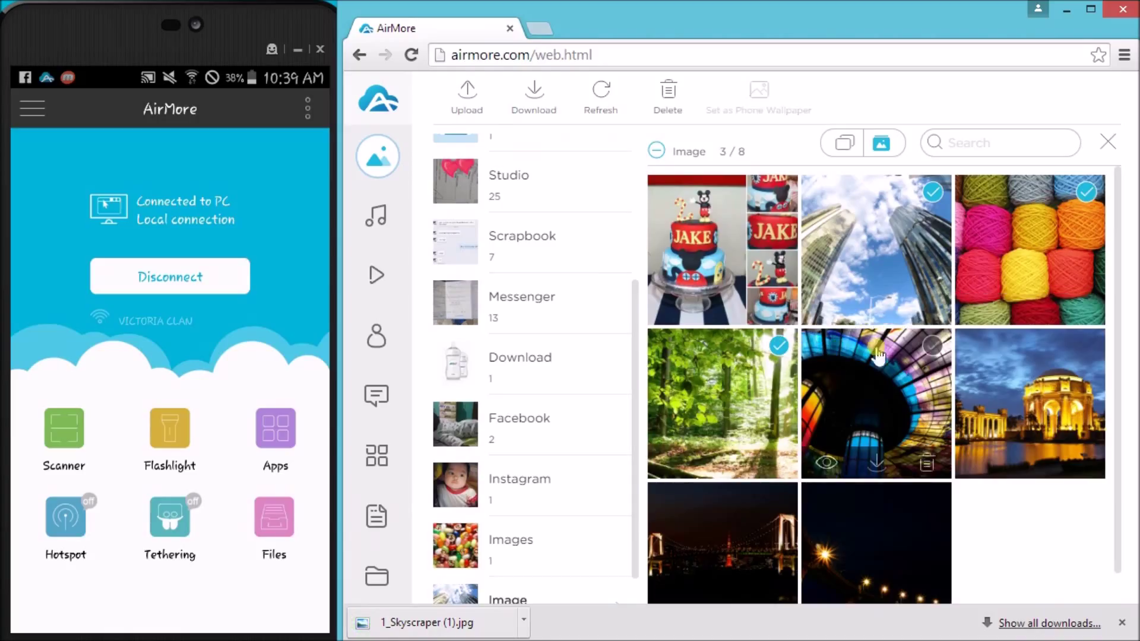
pyautogui.click(932, 345)
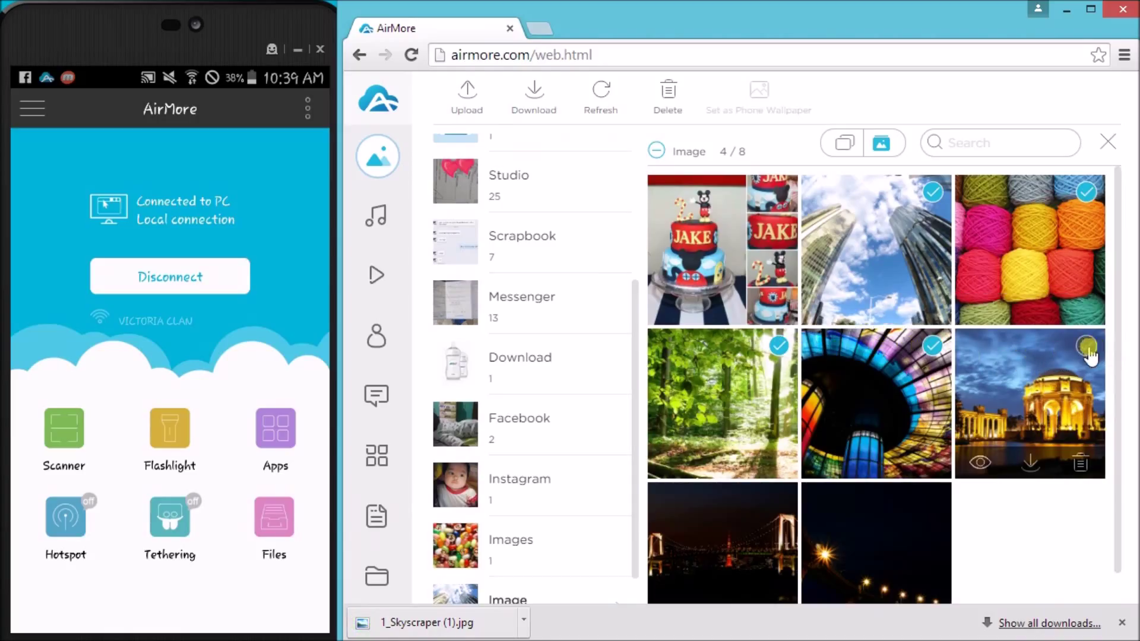
pyautogui.click(533, 96)
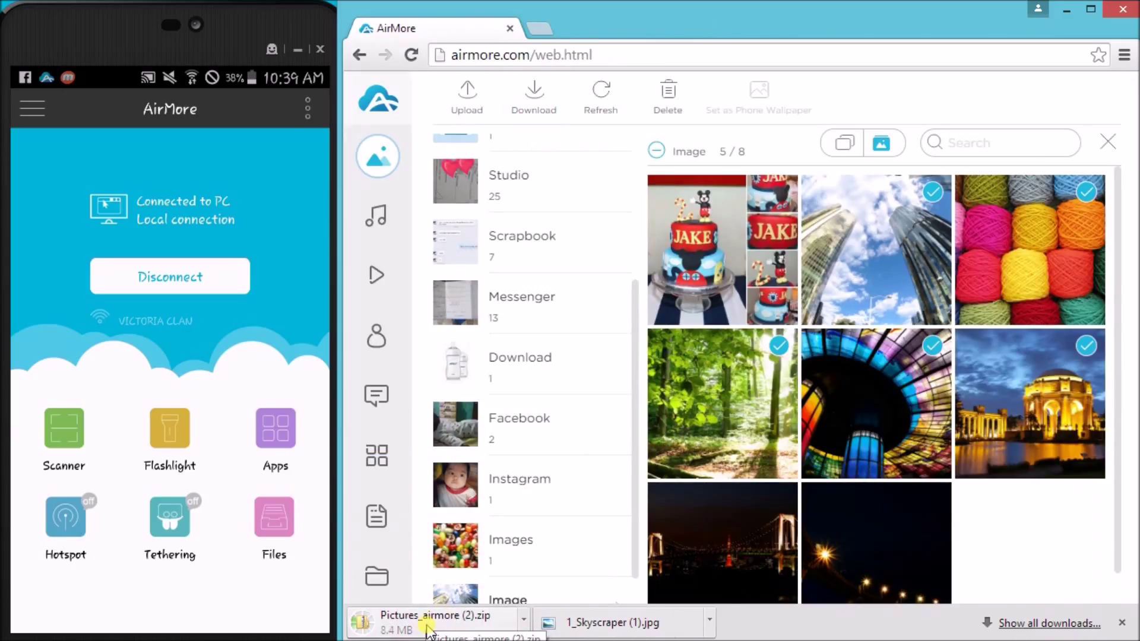
pyautogui.moveTo(1030, 250)
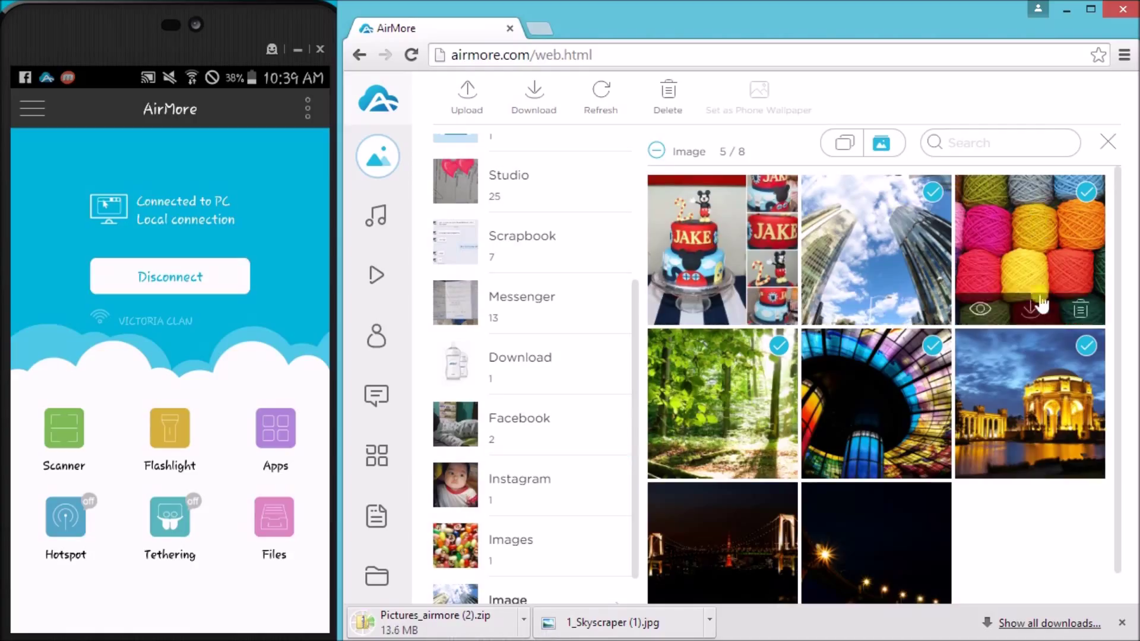
# - Deselect the palace, stained-glass, forest, yarn and skyscraper photos
pyautogui.click(1089, 347)
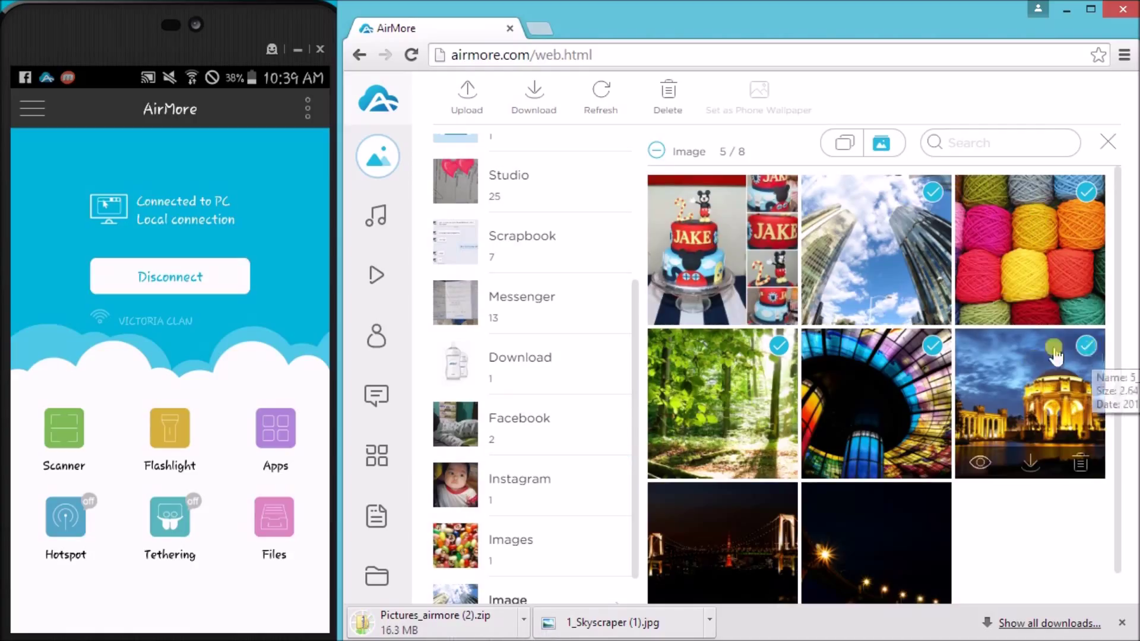
pyautogui.click(933, 347)
pyautogui.click(779, 347)
pyautogui.click(1085, 193)
pyautogui.click(933, 192)
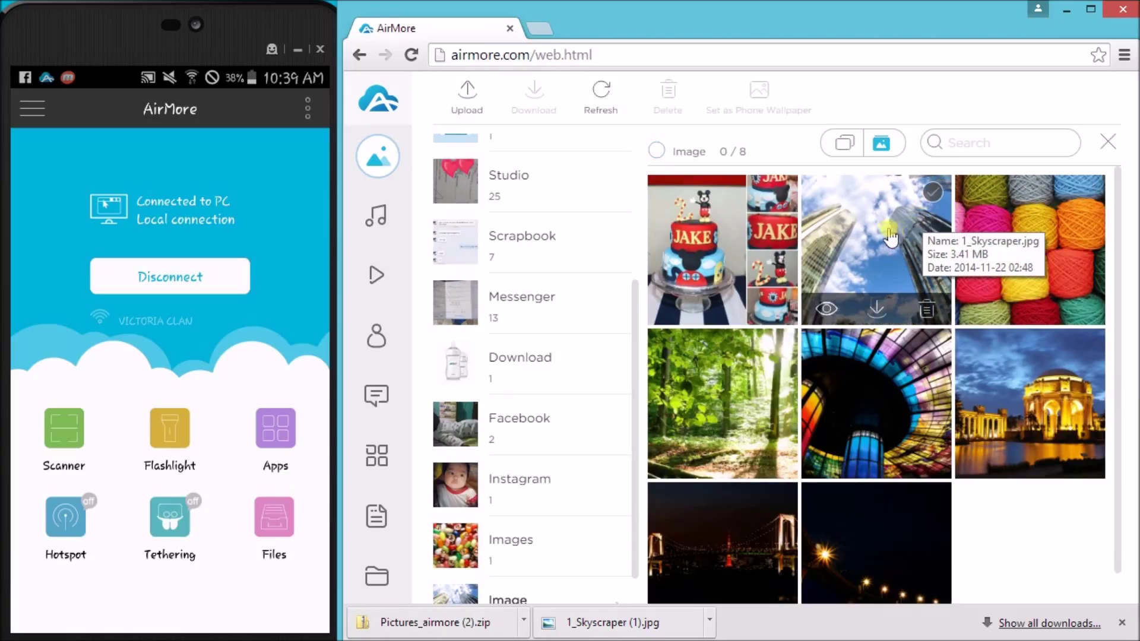
# - Delete the skyscraper and birthday cake photos after confirming, then select the yarn photo
pyautogui.click(933, 192)
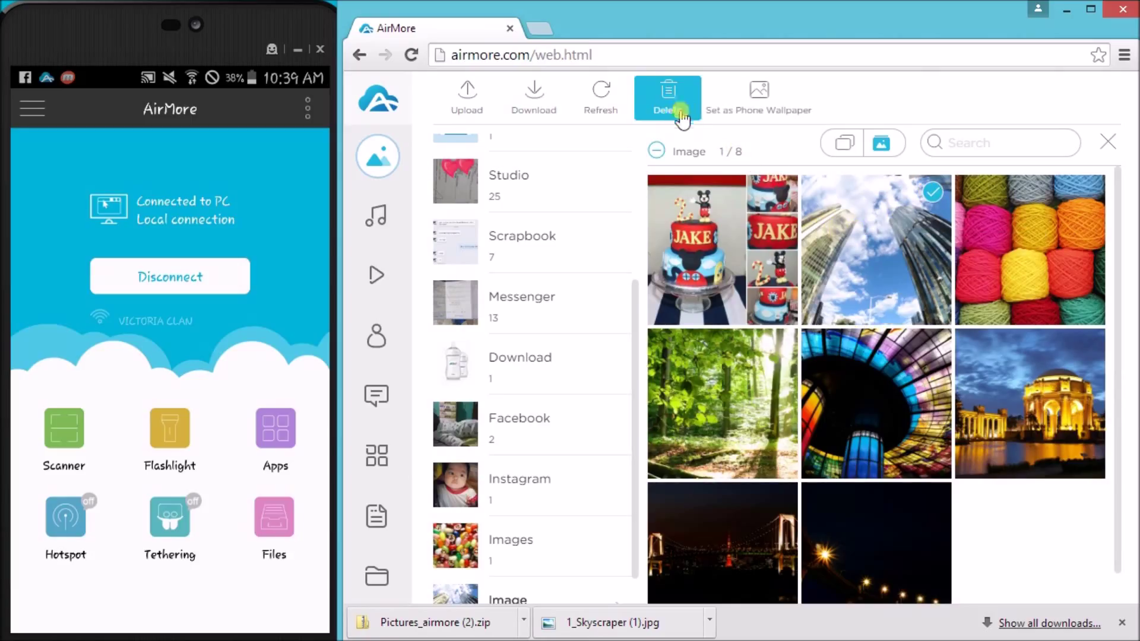
pyautogui.click(779, 192)
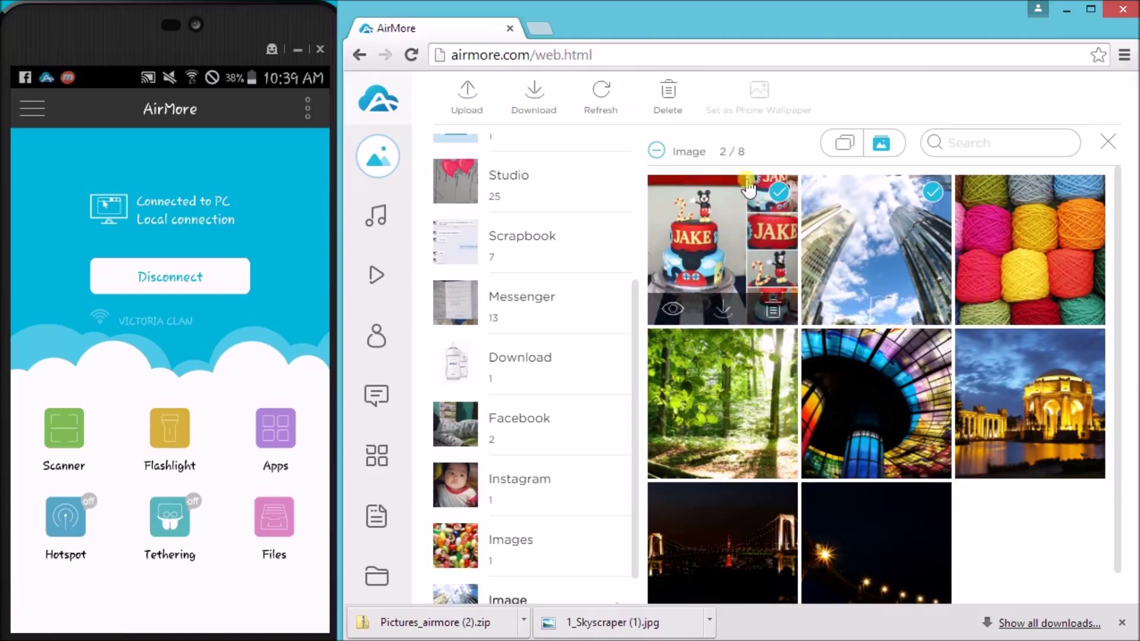
pyautogui.click(668, 98)
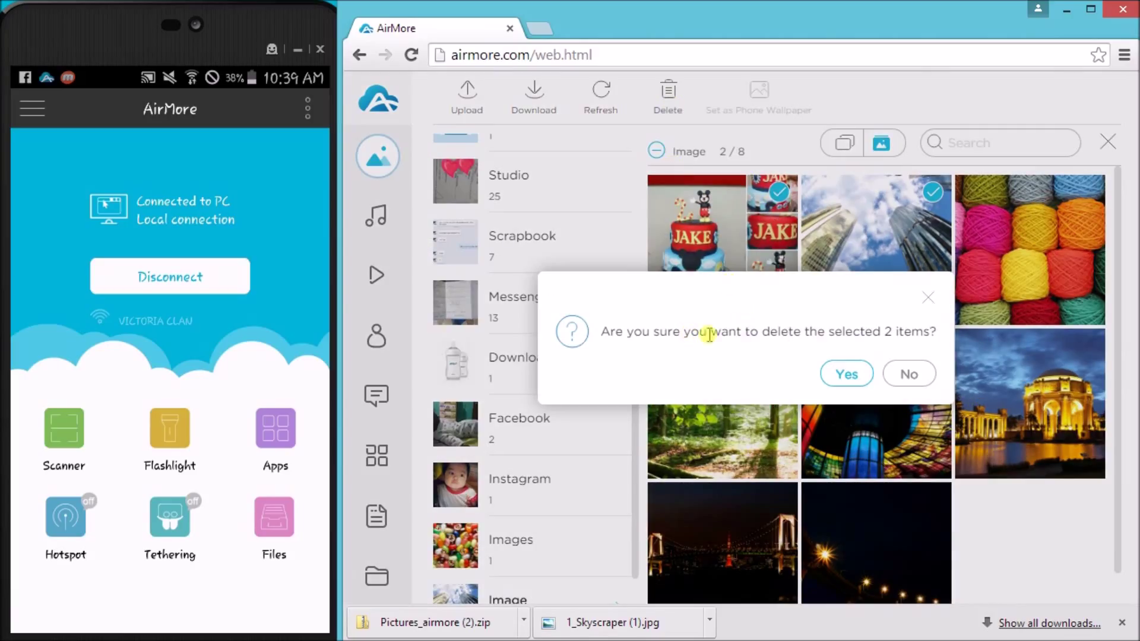
pyautogui.click(848, 374)
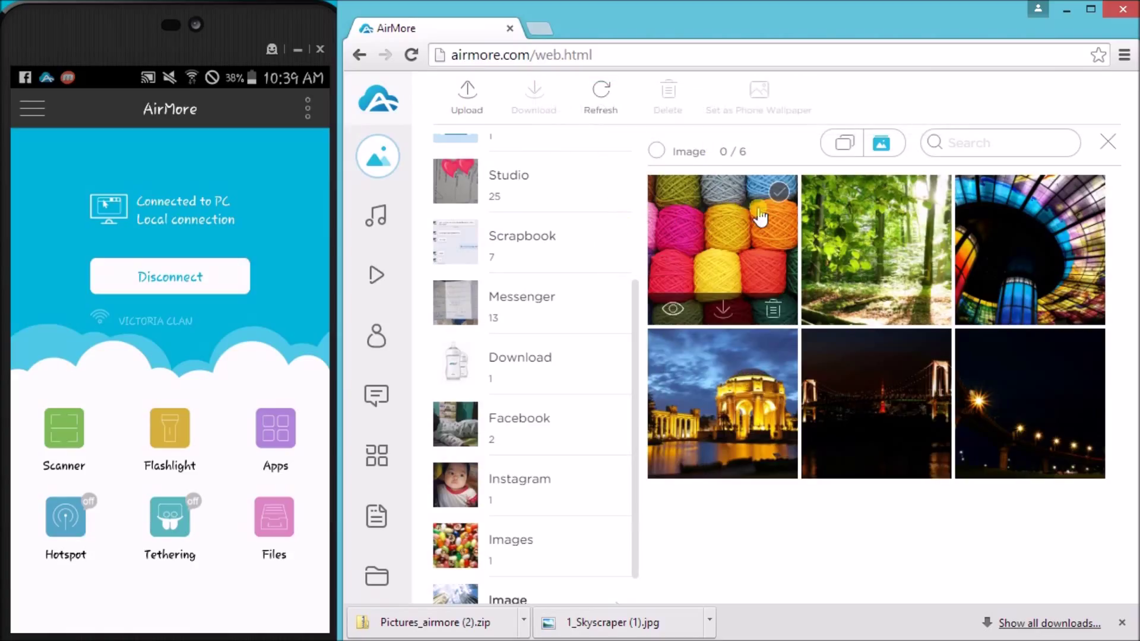
pyautogui.click(778, 192)
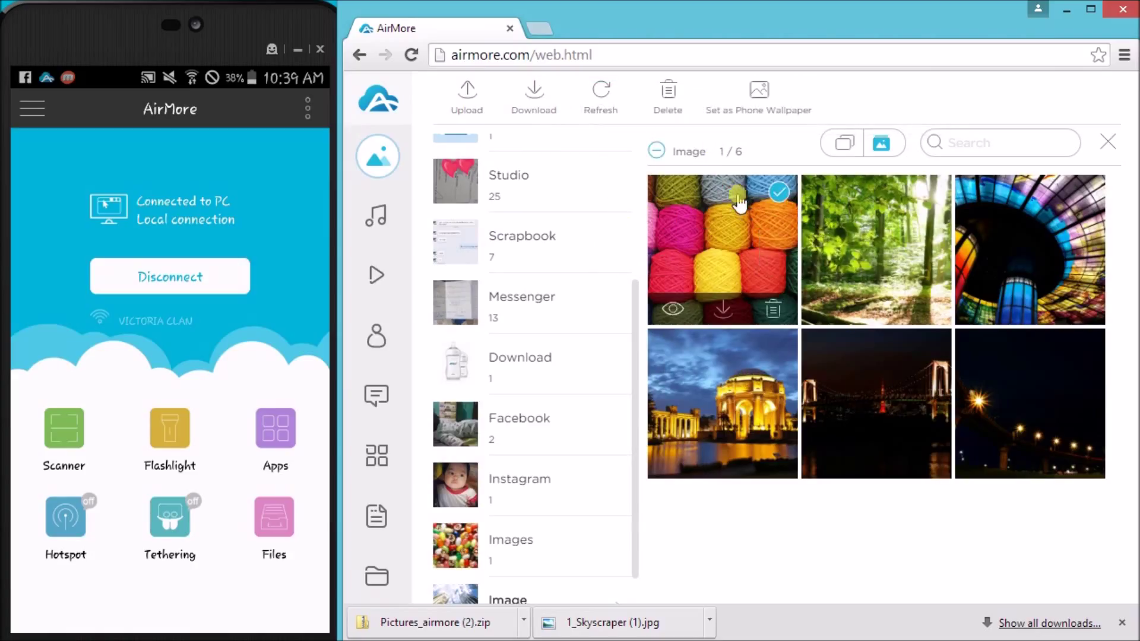
# - Try the yarn photo as wallpaper, then set the stained-glass dome photo and return to the dashboard
pyautogui.click(760, 100)
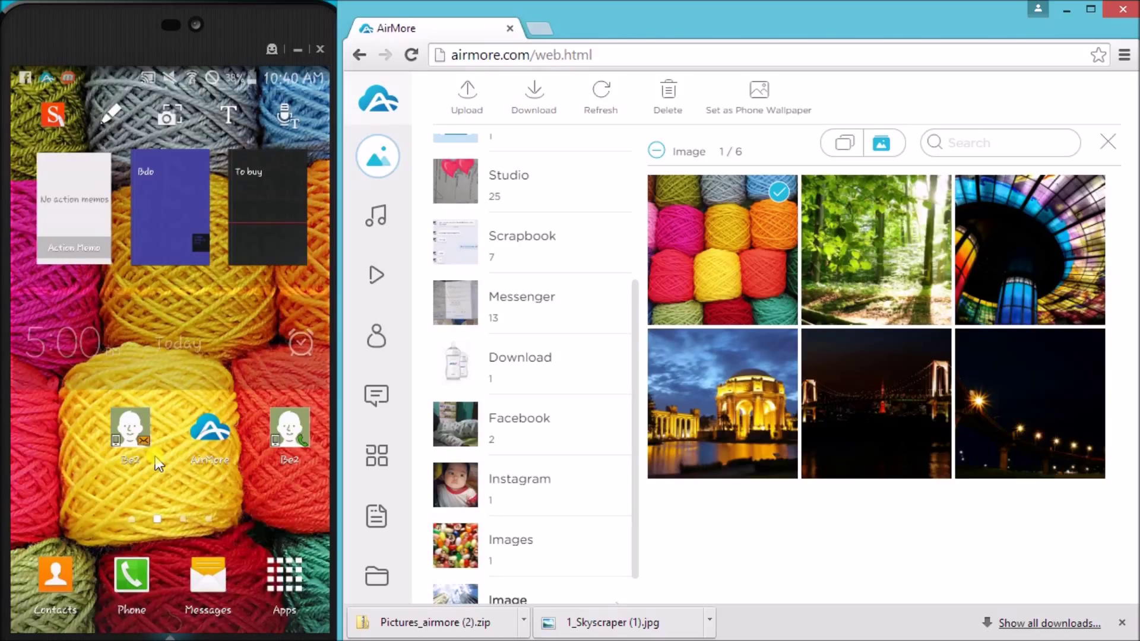
pyautogui.moveTo(1030, 250)
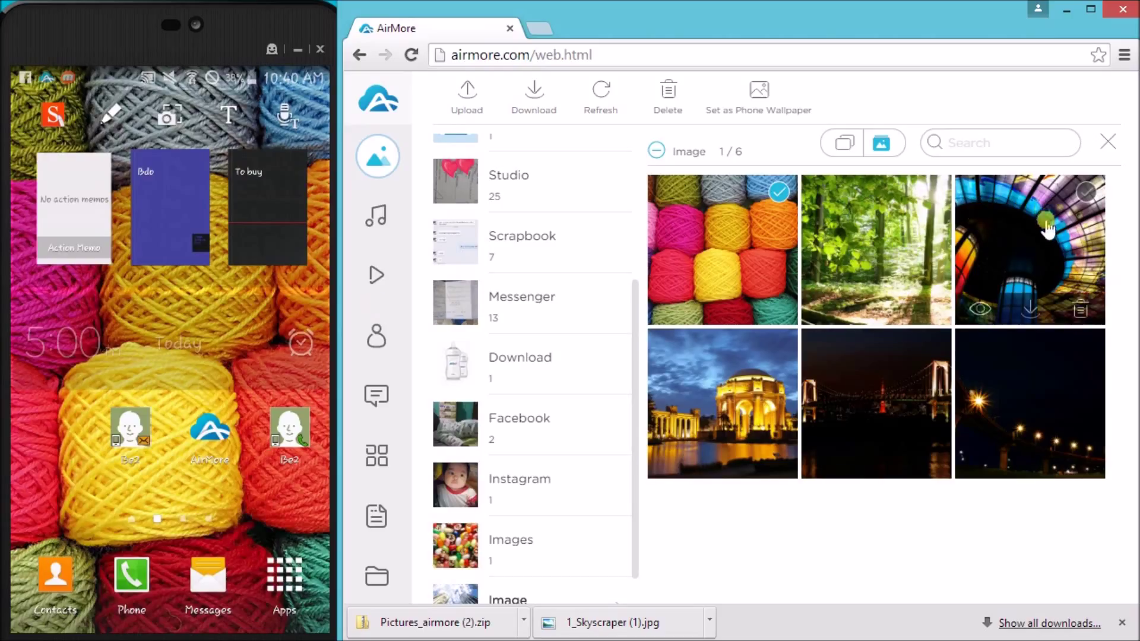
pyautogui.click(1088, 193)
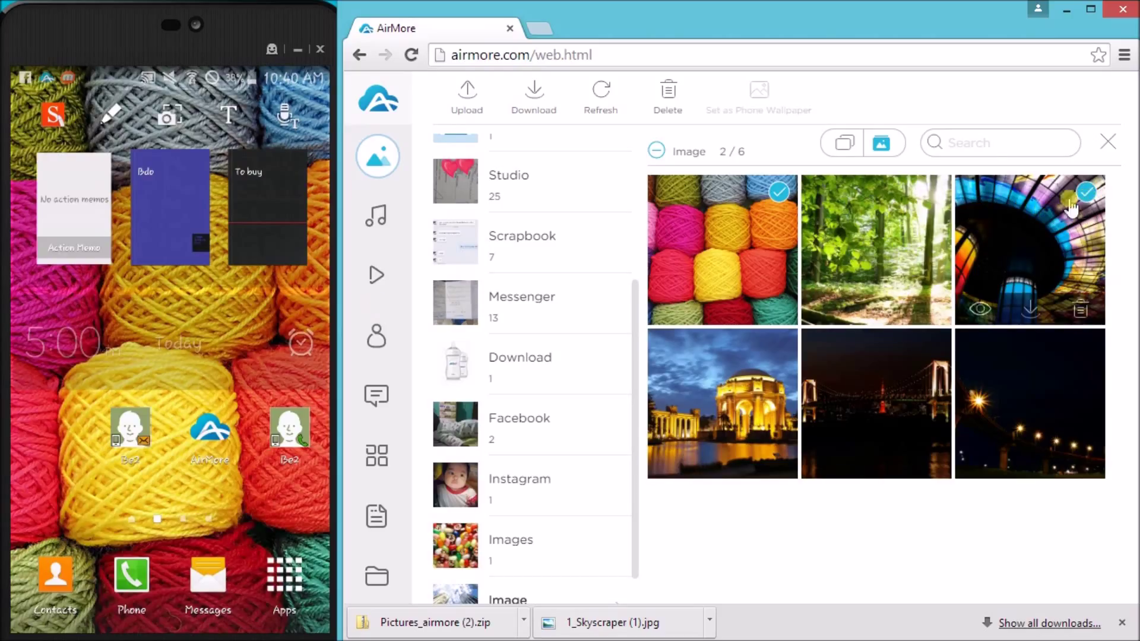
pyautogui.click(779, 191)
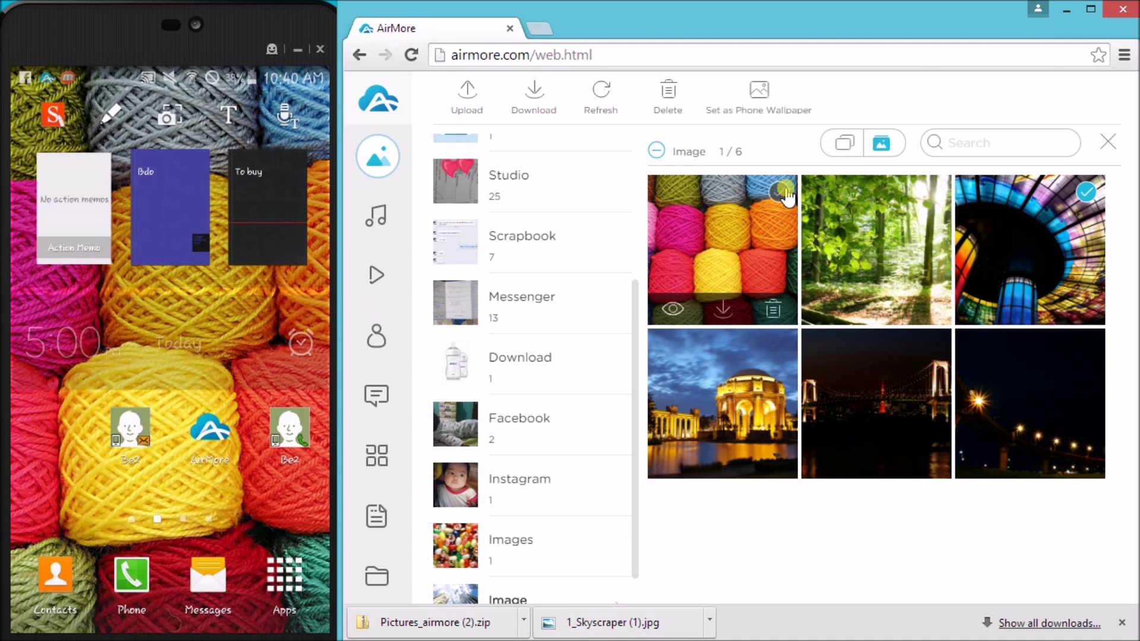
pyautogui.click(758, 96)
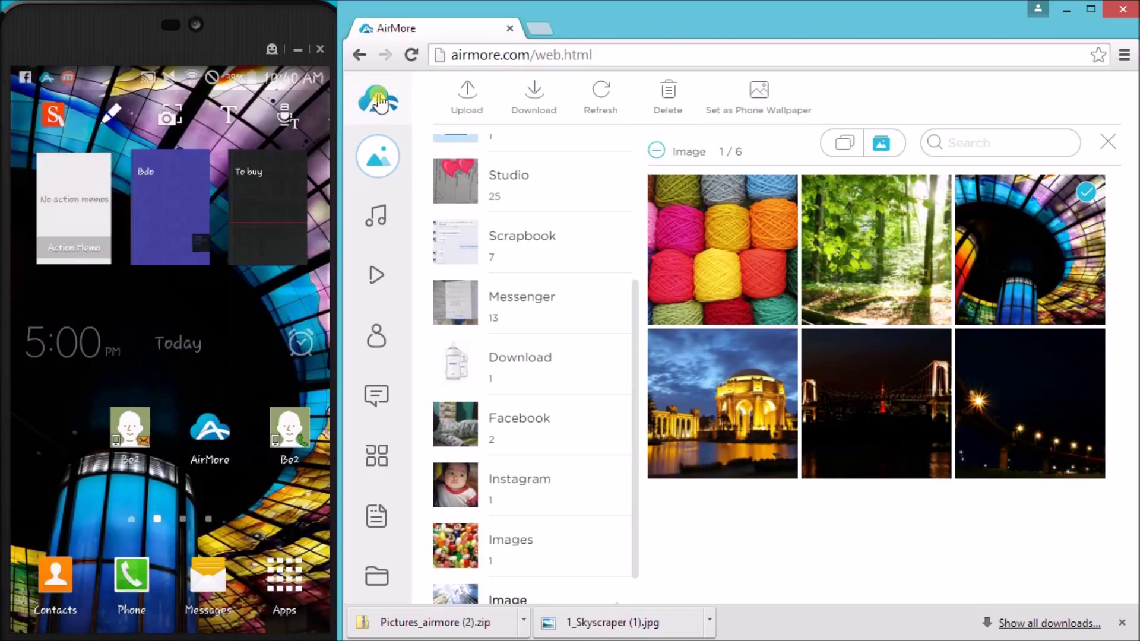
pyautogui.click(381, 101)
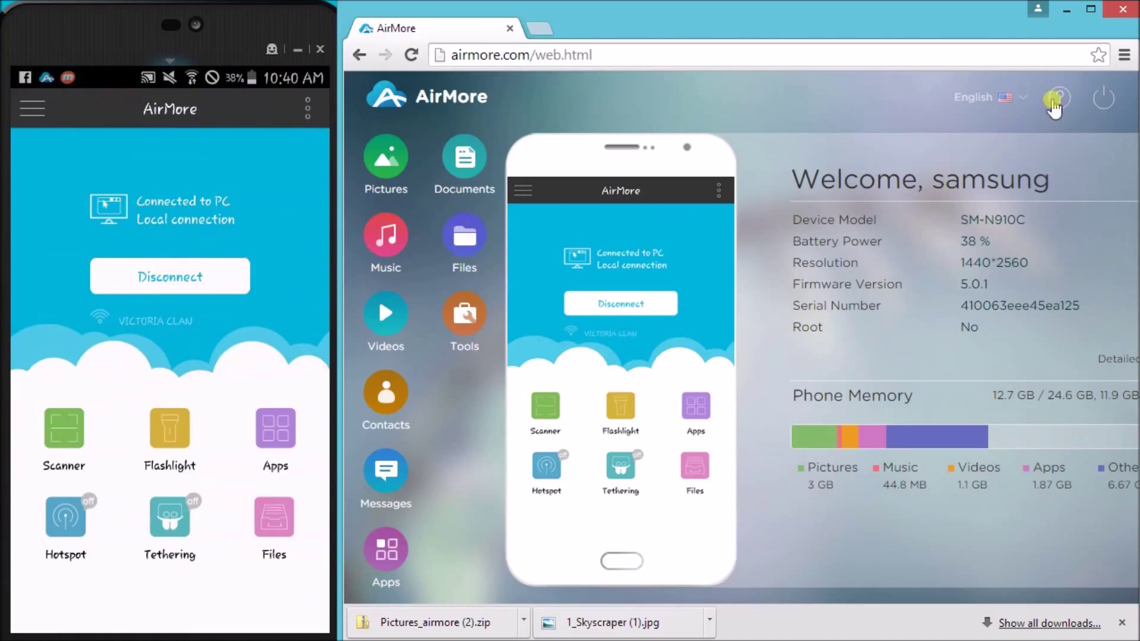
# - Disconnect the phone via the power icon and confirm with Yes
pyautogui.click(1103, 97)
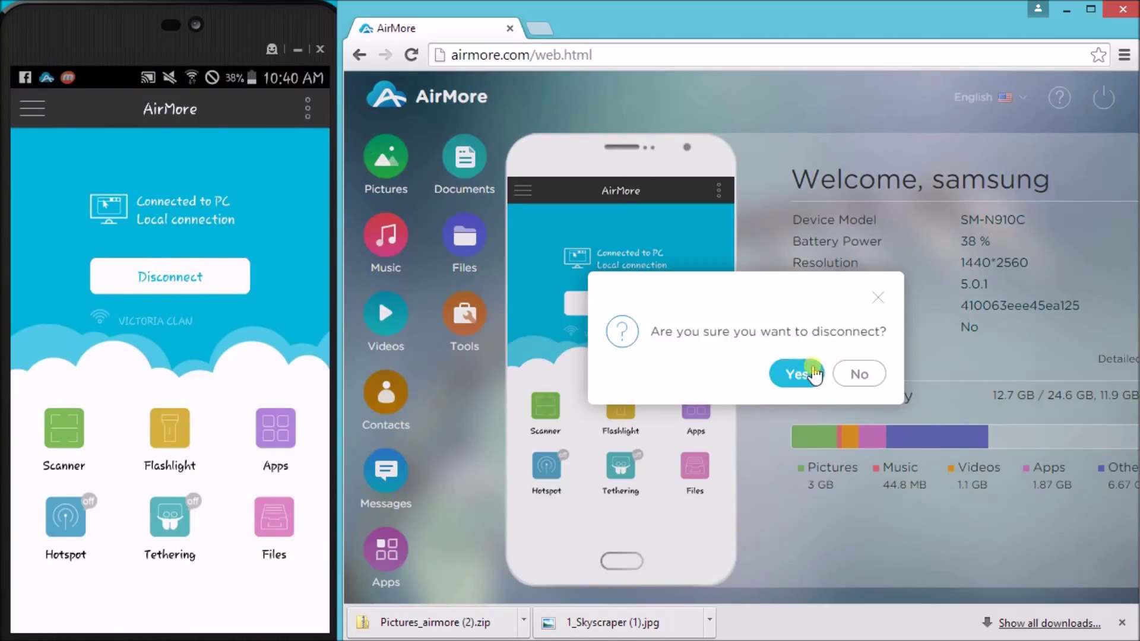
pyautogui.click(796, 374)
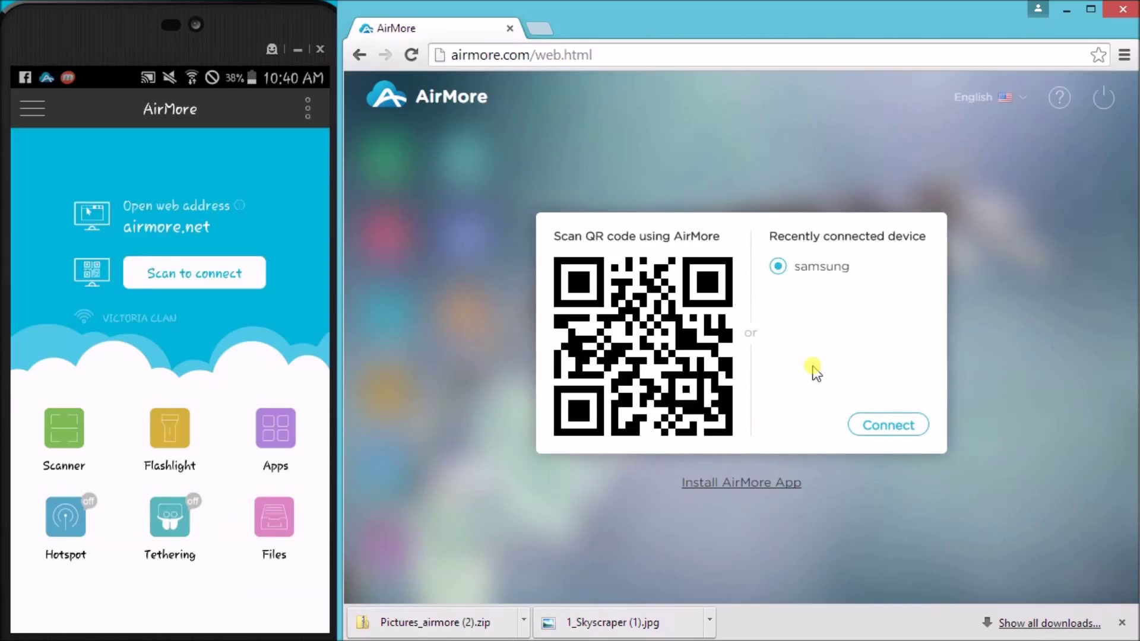